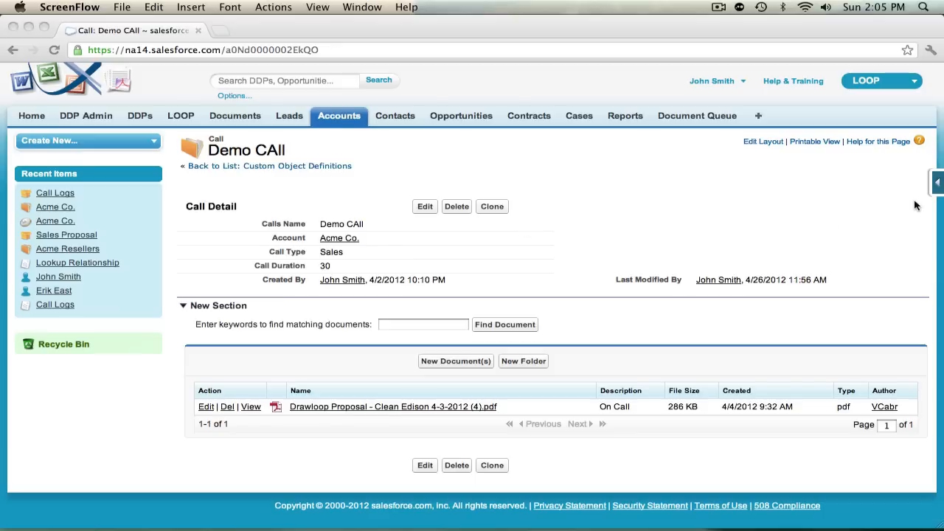
Step: Open the Call object's definition from the Demo CAll record and start a new custom button or link
{"action": "left_click", "coordinate": [933, 188]}
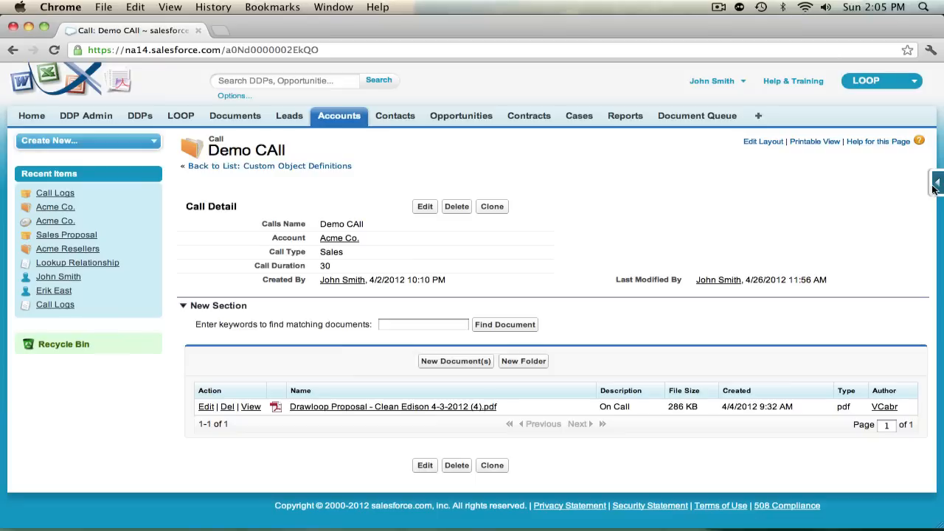
{"action": "left_click", "coordinate": [936, 186]}
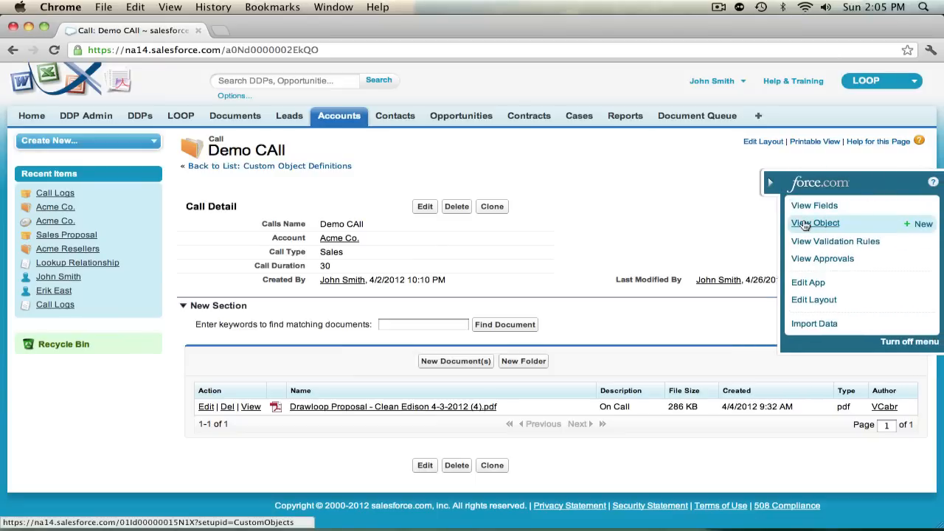
{"action": "left_click", "coordinate": [805, 225]}
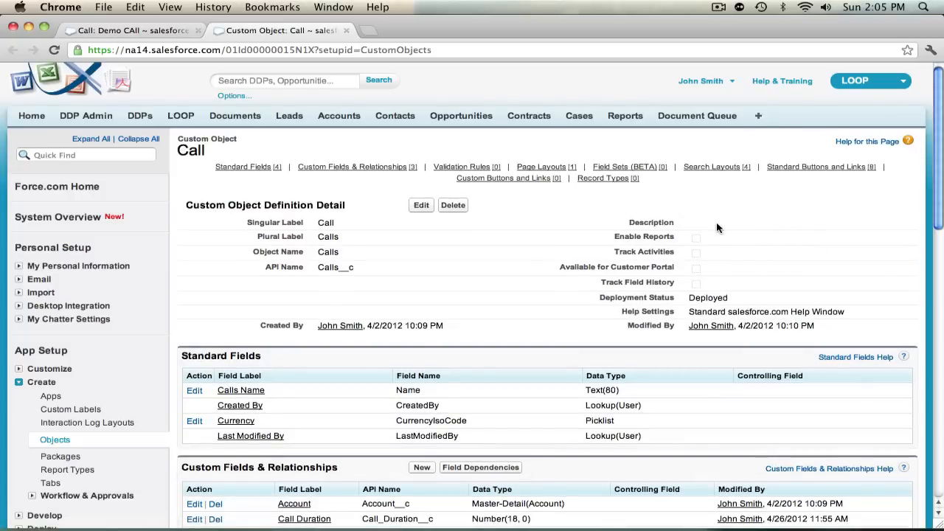
{"action": "scroll", "coordinate": [716, 222], "scroll_direction": "down", "scroll_amount": 3}
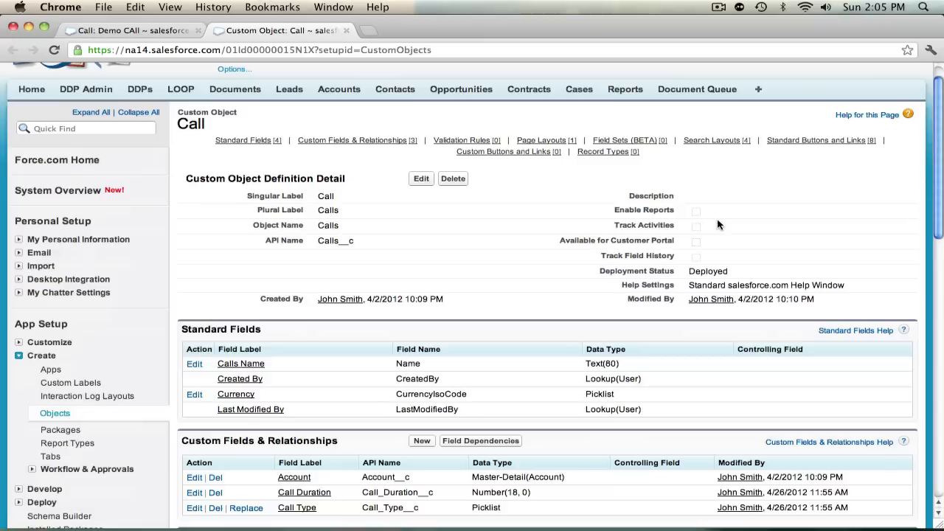
{"action": "scroll", "coordinate": [718, 224], "scroll_direction": "down", "scroll_amount": 14}
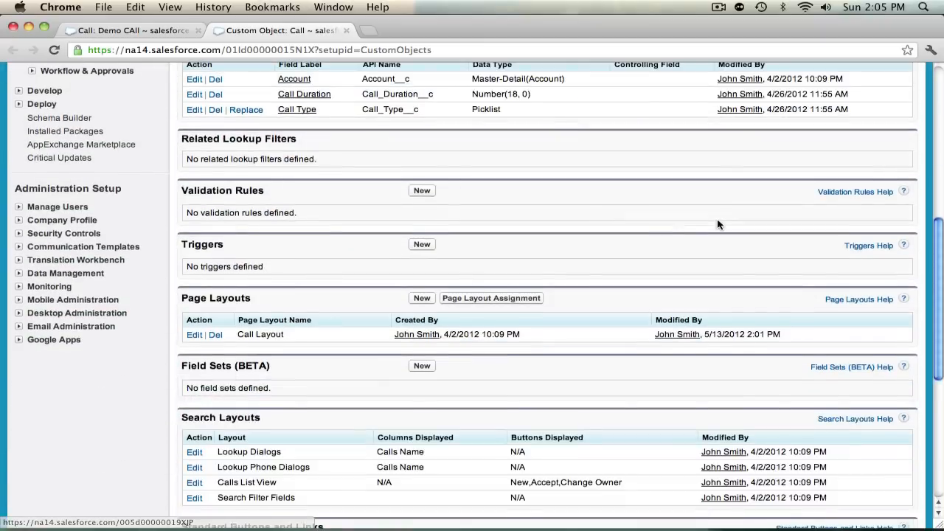
{"action": "scroll", "coordinate": [716, 222], "scroll_direction": "down", "scroll_amount": 5}
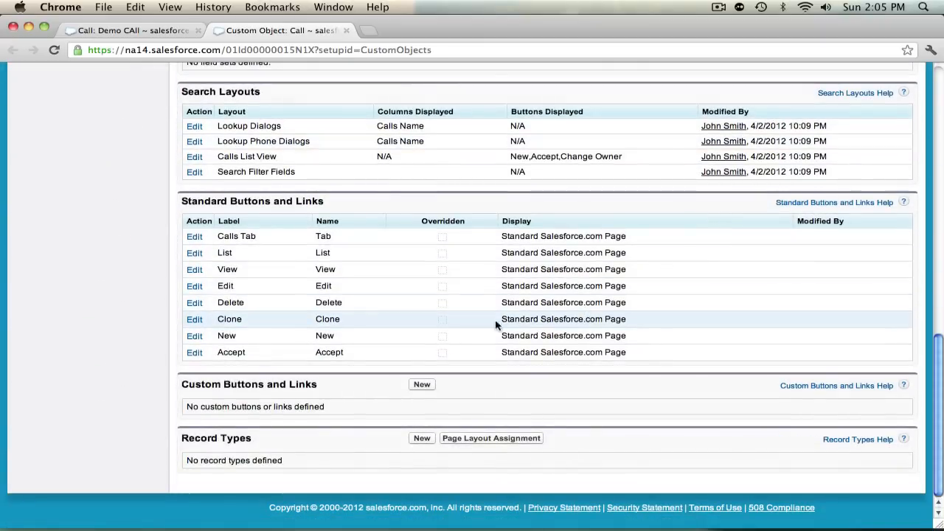
{"action": "left_click", "coordinate": [423, 384]}
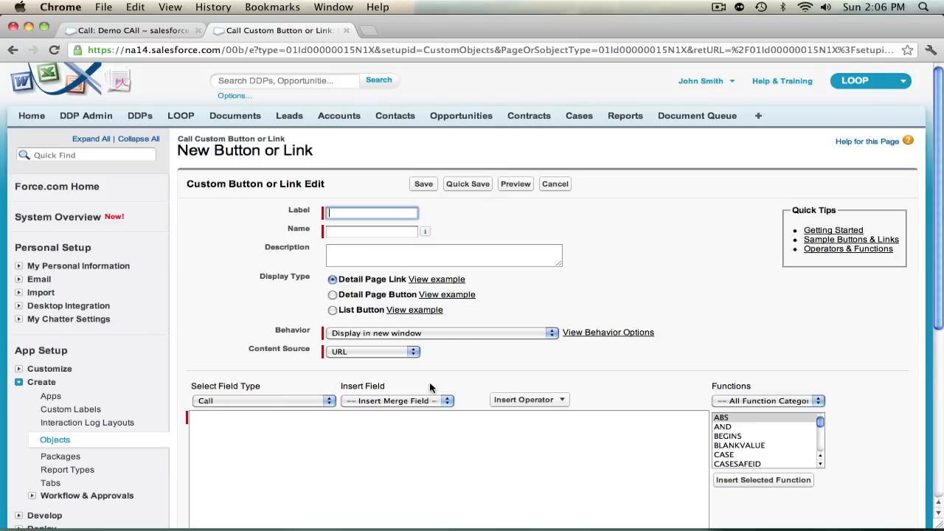
Step: Label and name the button LOOPlus, make it a Detail Page Button, and set its behavior to Display in existing window with sidebar
{"action": "type", "text": "LOOPlus"}
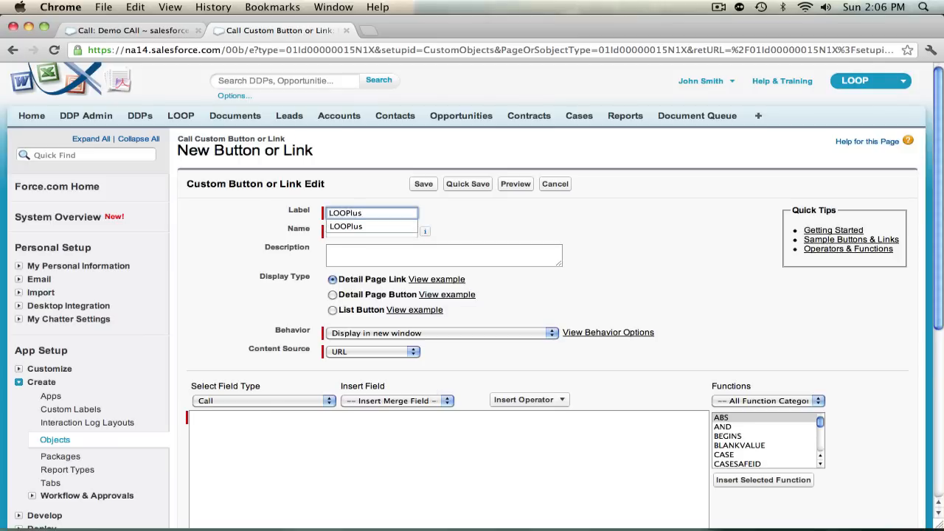
{"action": "key", "text": "Tab"}
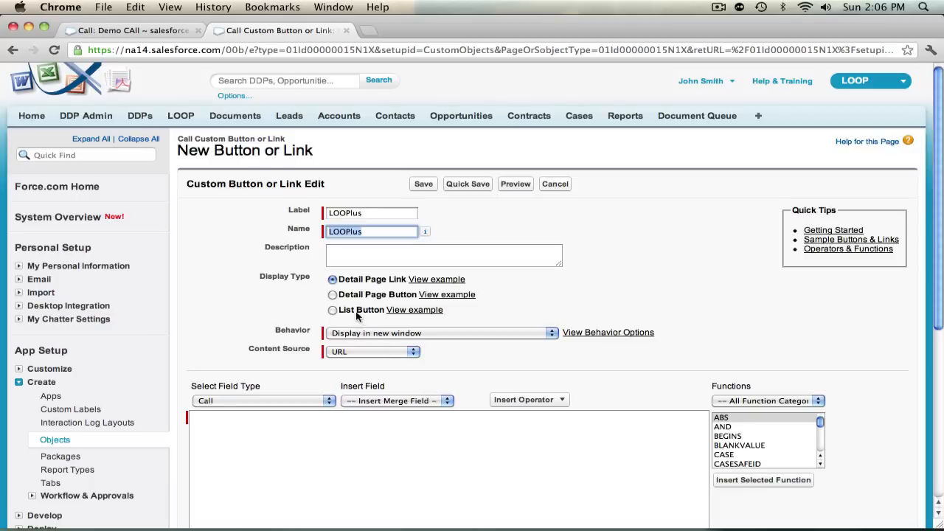
{"action": "left_click", "coordinate": [332, 296]}
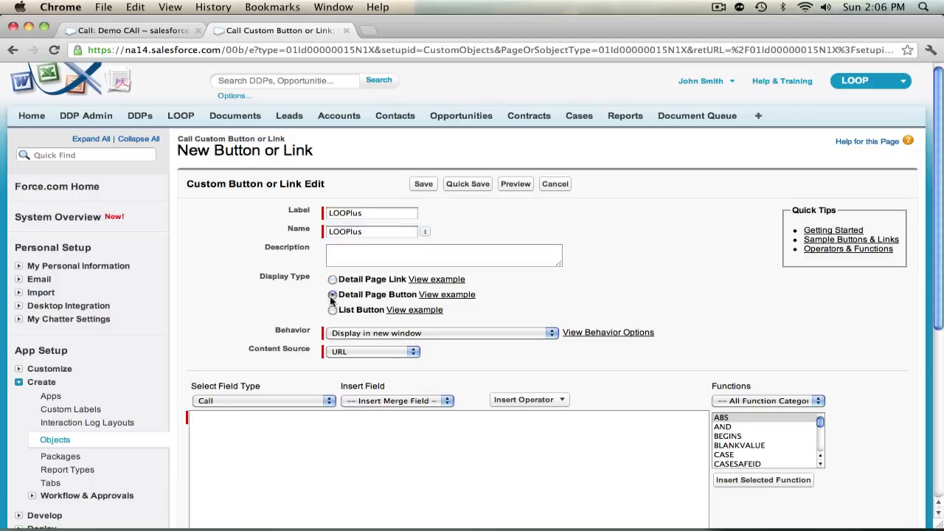
{"action": "left_click", "coordinate": [341, 333]}
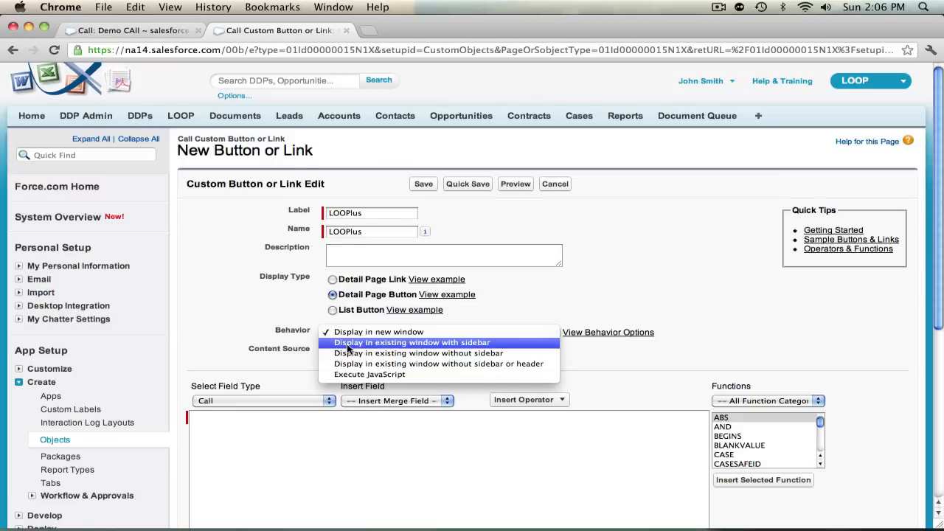
{"action": "left_click", "coordinate": [348, 344]}
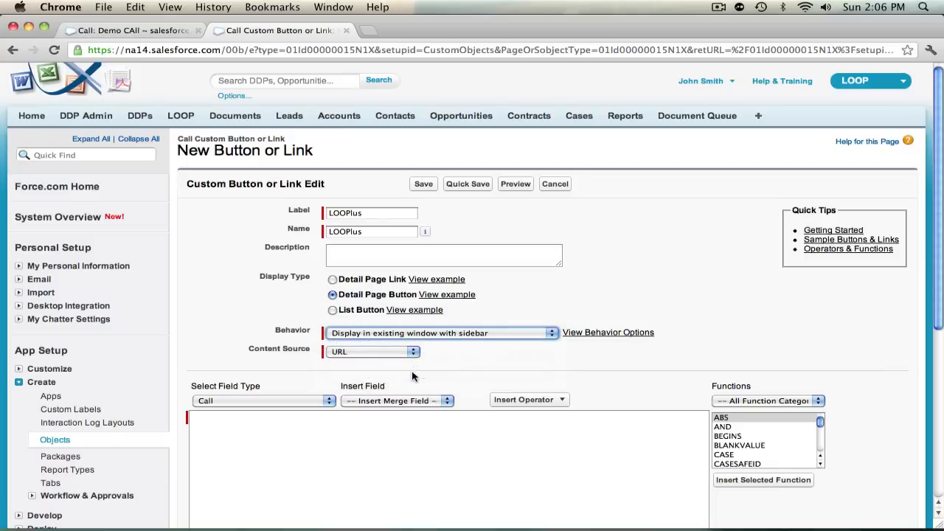
{"action": "left_click", "coordinate": [329, 463]}
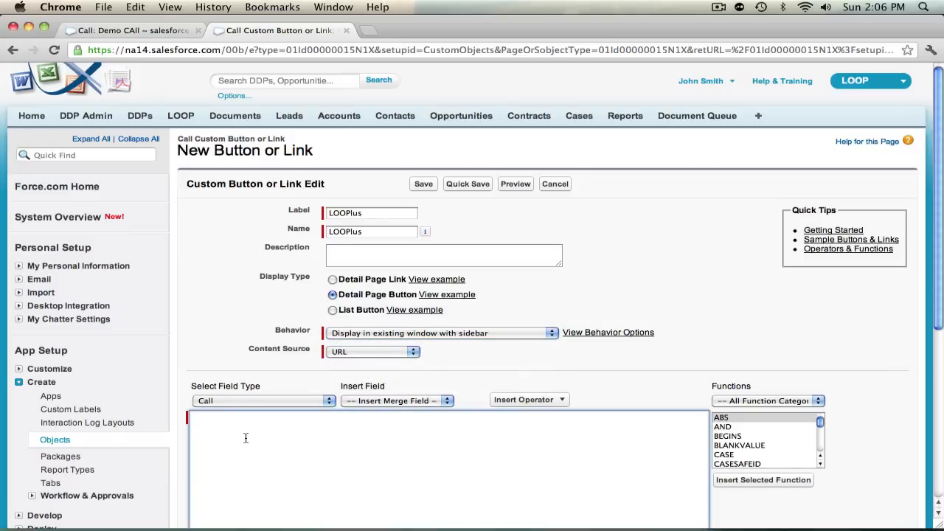
Step: Open the Opportunities buttons and links in a separate browser tab and show the details of the LOOPlus custom button
{"action": "scroll", "coordinate": [244, 437], "scroll_direction": "down", "scroll_amount": 3}
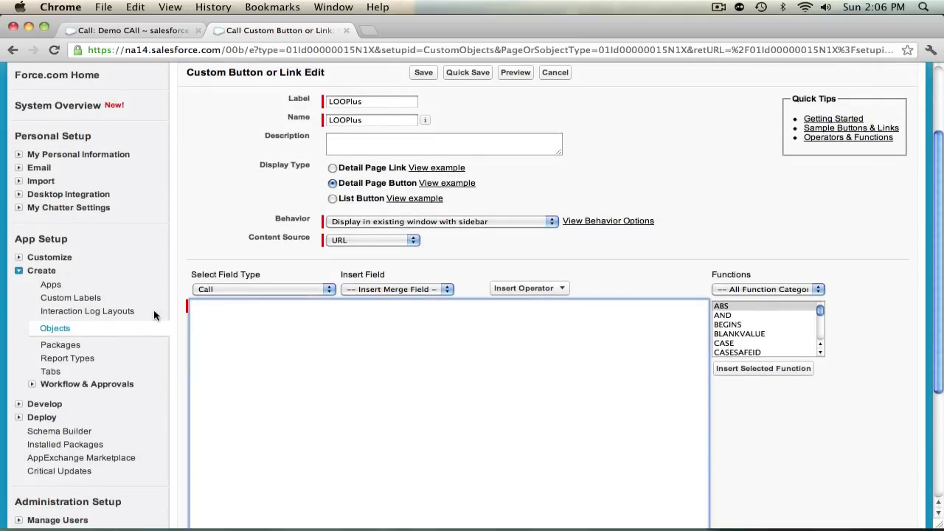
{"action": "left_click", "coordinate": [20, 259]}
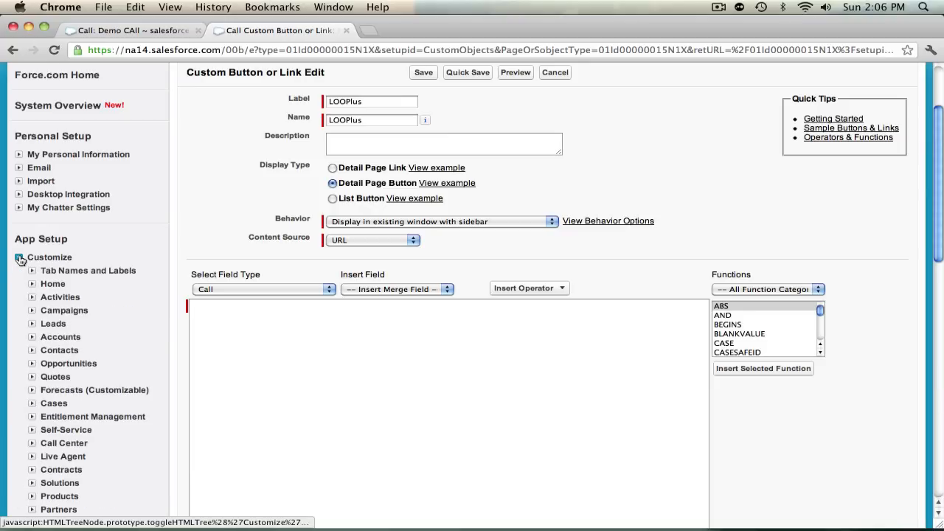
{"action": "left_click", "coordinate": [31, 365]}
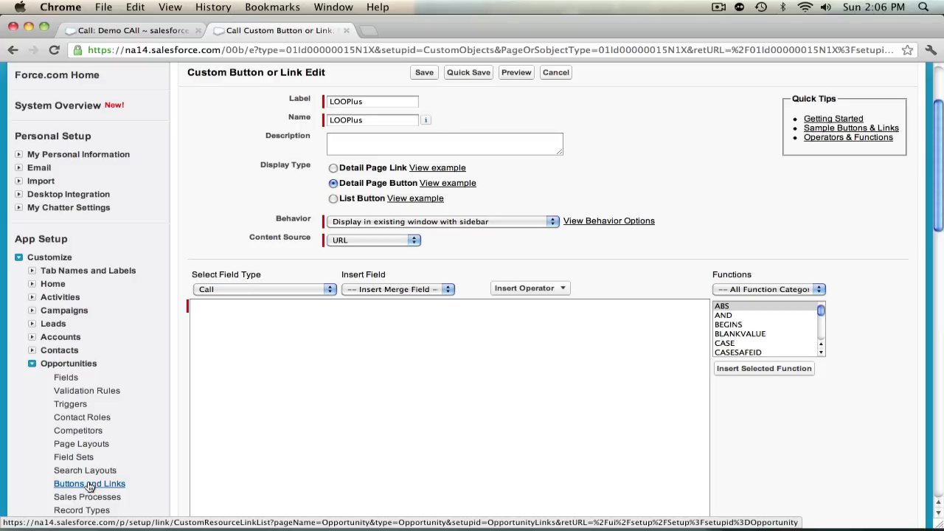
{"action": "left_click", "coordinate": [89, 483], "text": "super"}
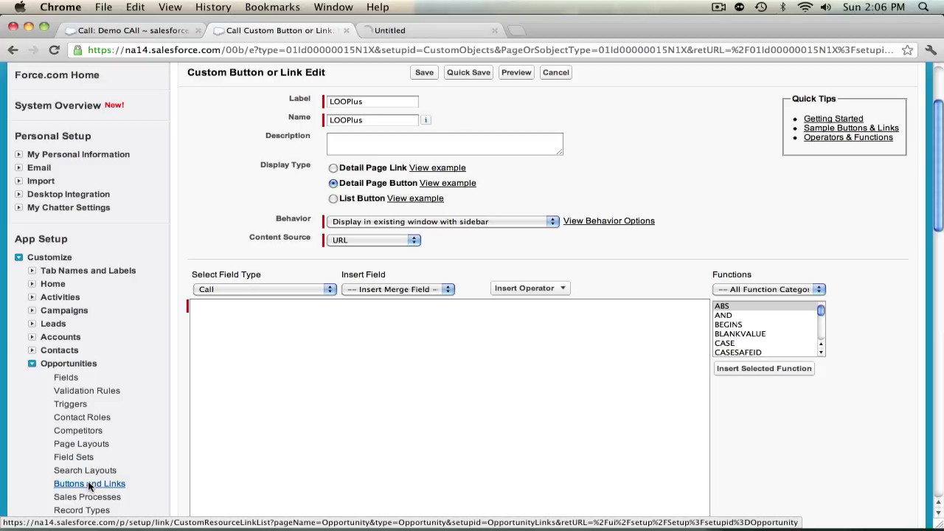
{"action": "left_click", "coordinate": [404, 30]}
{"action": "scroll", "coordinate": [243, 317], "scroll_direction": "down", "scroll_amount": 3}
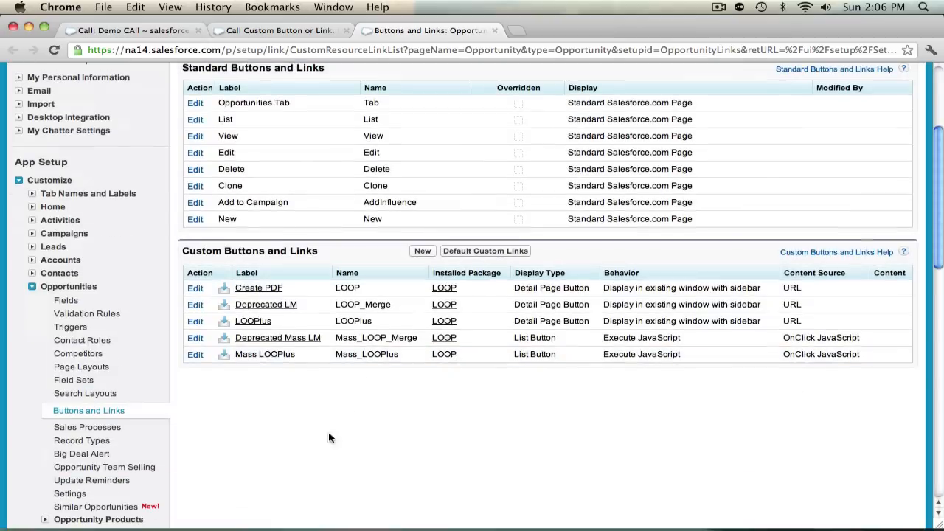
{"action": "left_click", "coordinate": [251, 323]}
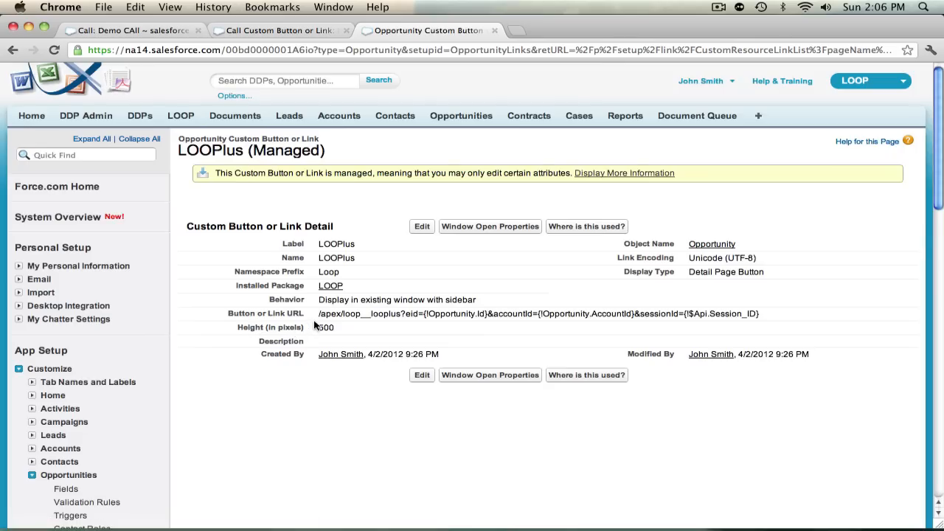
Step: Copy the Opportunity LOOPlus button's URL and paste it into the content area of the new Call button
{"action": "left_click_drag", "start_coordinate": [316, 318], "coordinate": [861, 317]}
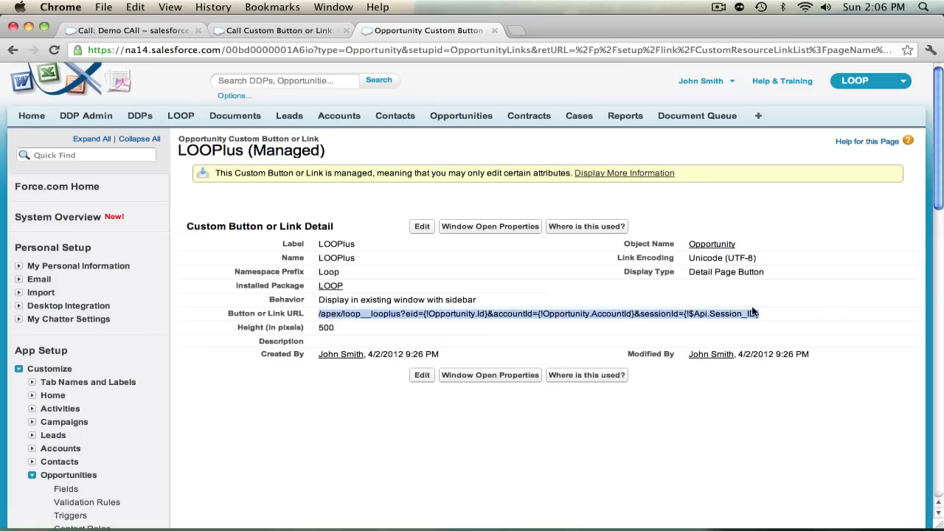
{"action": "right_click", "coordinate": [589, 313]}
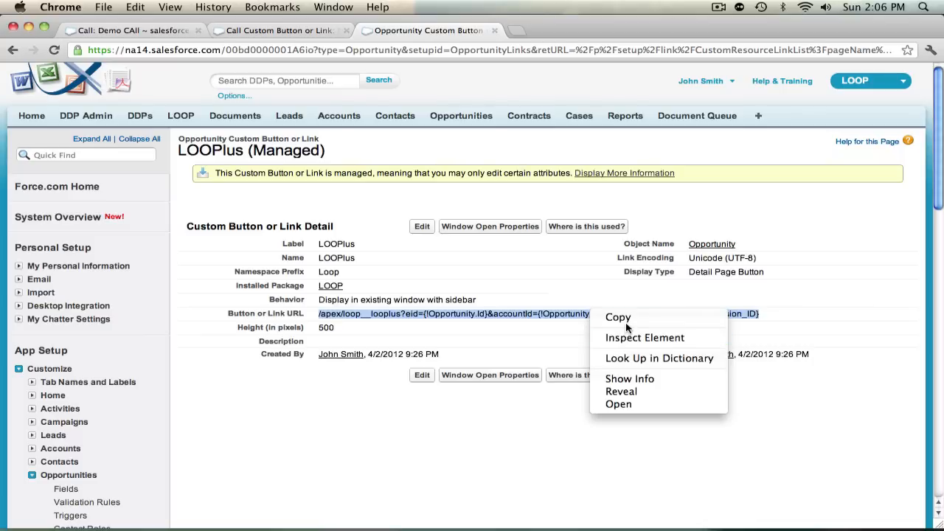
{"action": "left_click", "coordinate": [625, 320]}
{"action": "right_click", "coordinate": [625, 317]}
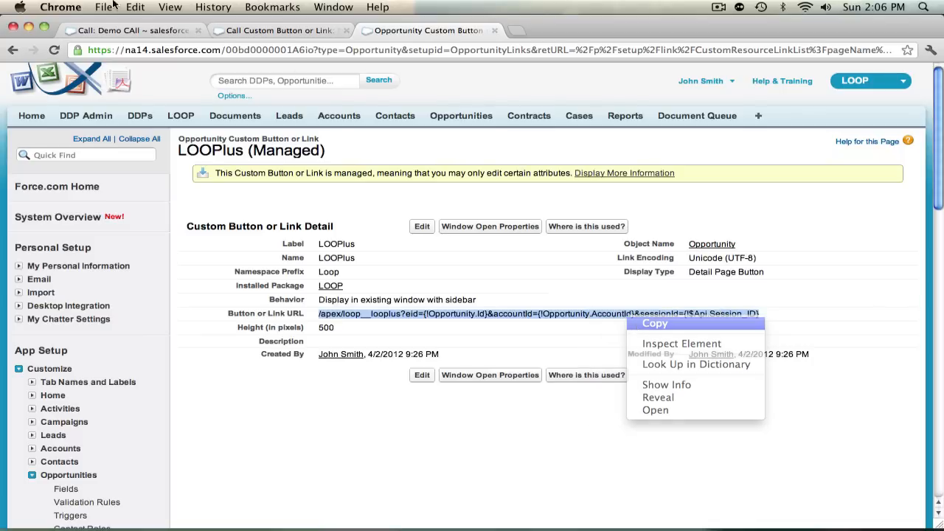
{"action": "left_click", "coordinate": [635, 320]}
{"action": "left_click", "coordinate": [243, 29]}
{"action": "right_click", "coordinate": [404, 404]}
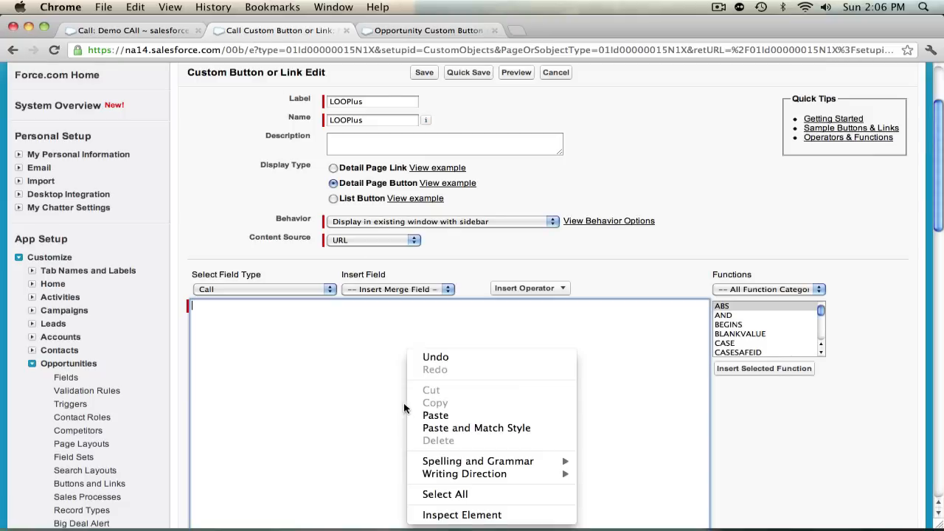
{"action": "right_click", "coordinate": [321, 336]}
{"action": "left_click", "coordinate": [374, 394]}
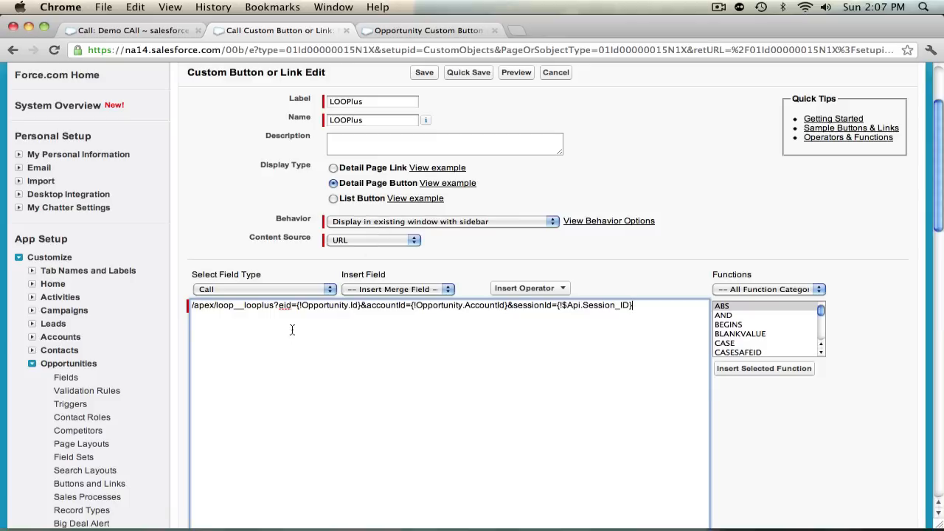
Step: Replace the eid value {!Opportunity.Id} in the URL with the Call object's Record ID merge field
{"action": "double_click", "coordinate": [285, 306]}
{"action": "left_click_drag", "start_coordinate": [297, 304], "coordinate": [360, 306]}
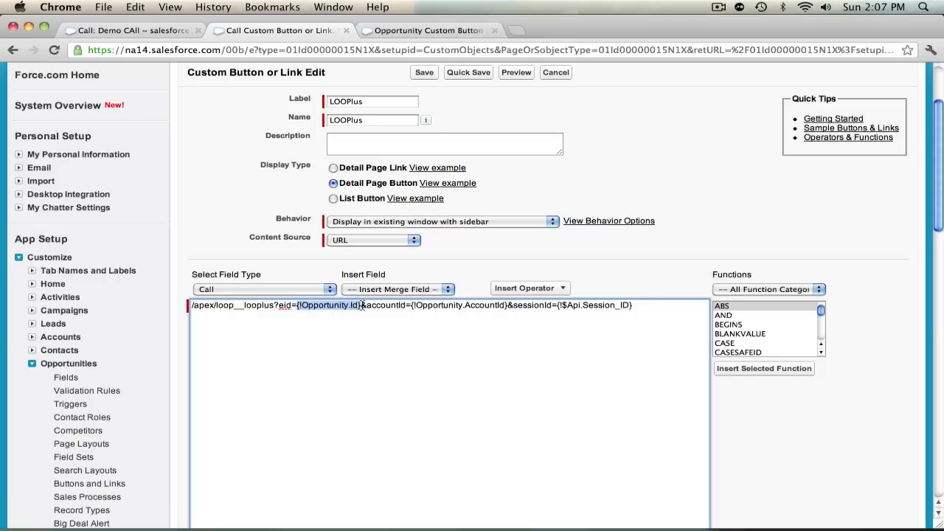
{"action": "left_click", "coordinate": [323, 289]}
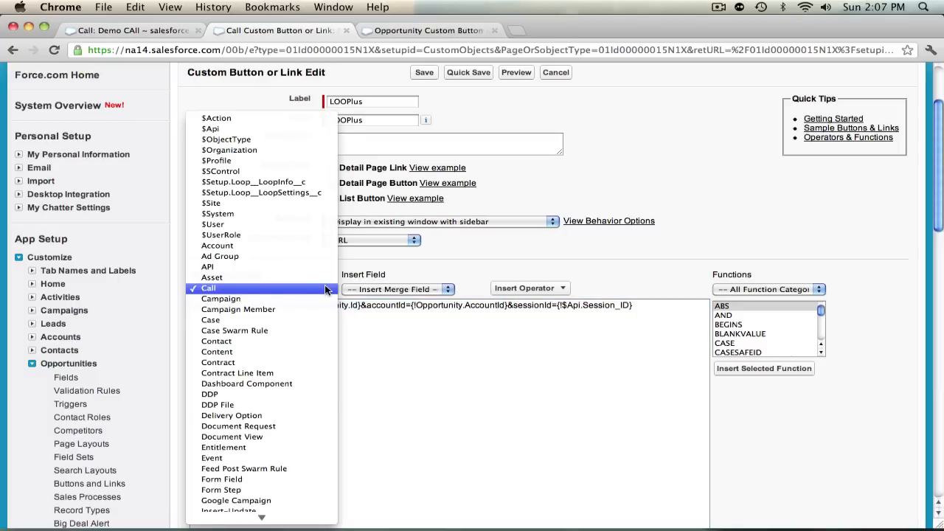
{"action": "left_click", "coordinate": [324, 288]}
{"action": "left_click", "coordinate": [396, 288]}
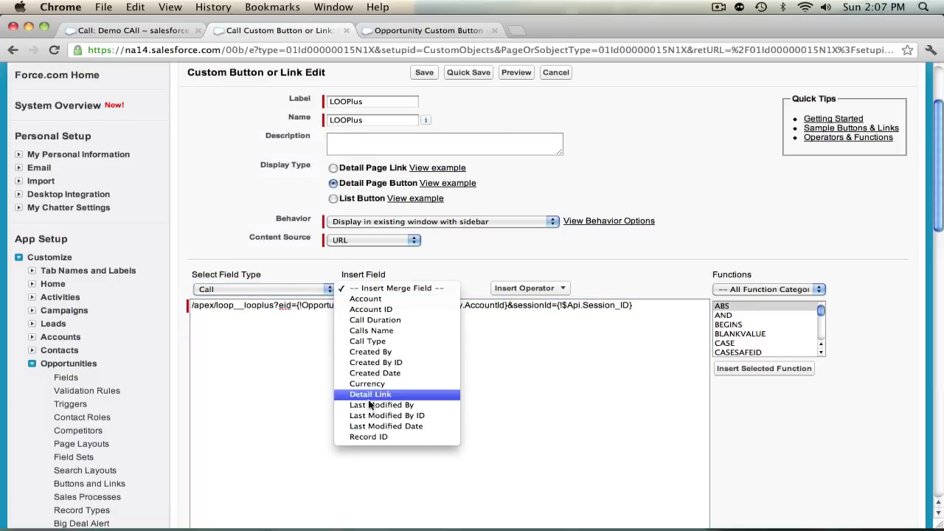
{"action": "left_click", "coordinate": [379, 440]}
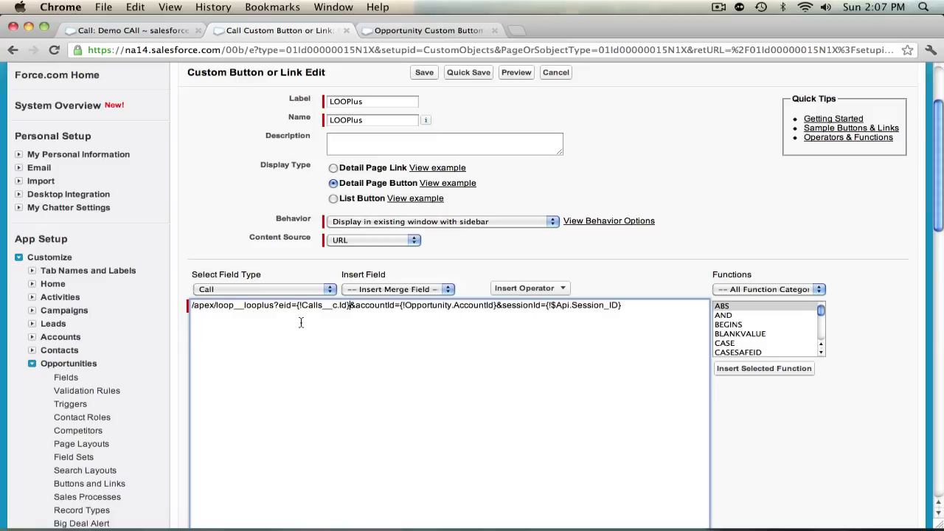
{"action": "left_click_drag", "start_coordinate": [307, 310], "coordinate": [322, 310]}
{"action": "left_click", "coordinate": [325, 309]}
Step: Check the Demo CAll record's account link, and replace the URL's {!Opportunity.AccountId} with the Call object's Account ID merge field
{"action": "left_click_drag", "start_coordinate": [356, 307], "coordinate": [393, 306]}
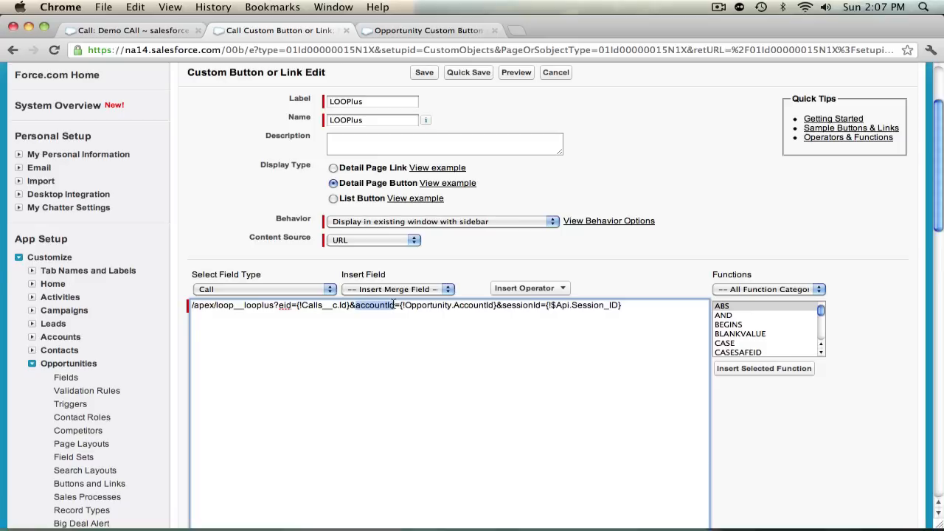
{"action": "left_click", "coordinate": [130, 32]}
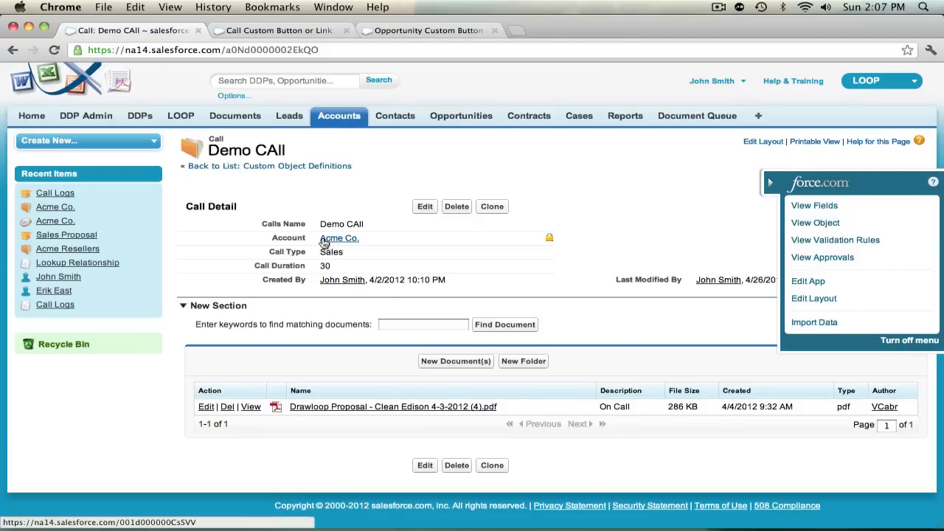
{"action": "mouse_move", "coordinate": [324, 243]}
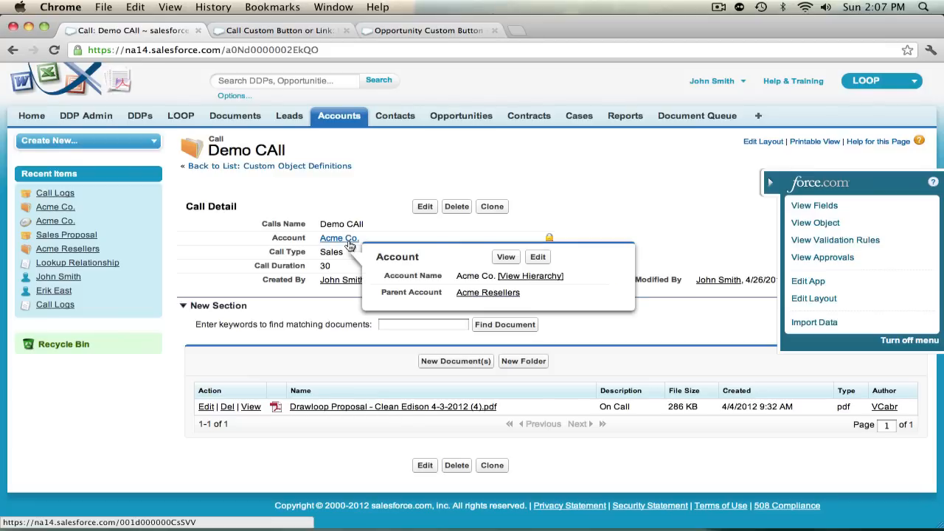
{"action": "left_click", "coordinate": [301, 31]}
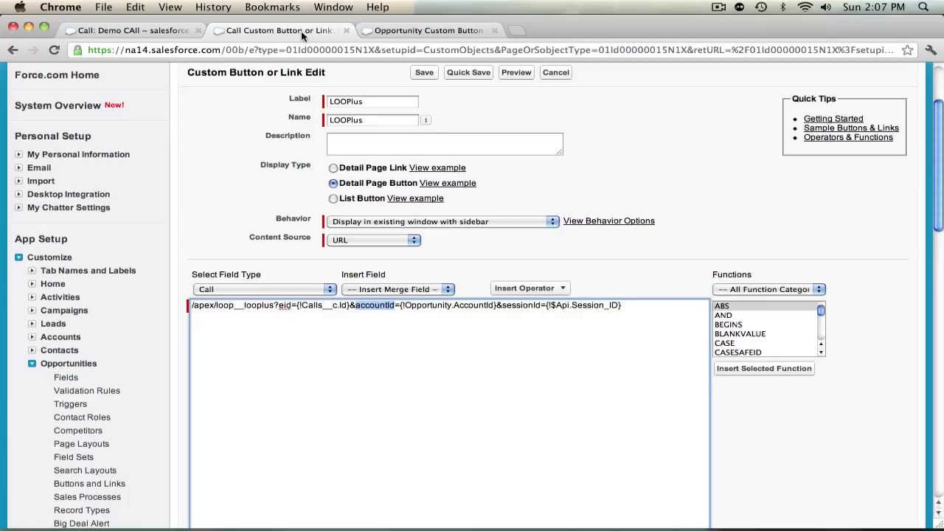
{"action": "left_click_drag", "start_coordinate": [399, 311], "coordinate": [493, 310]}
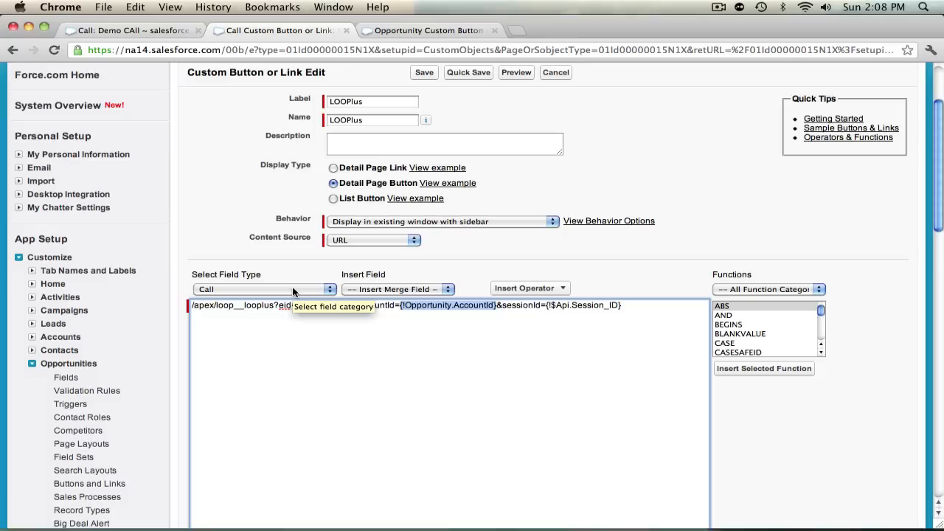
{"action": "left_click", "coordinate": [384, 290]}
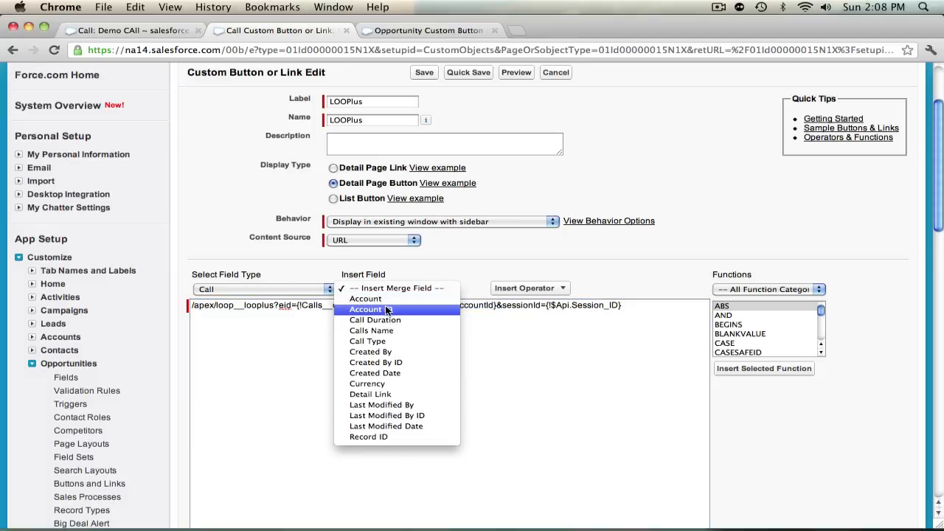
{"action": "left_click", "coordinate": [387, 310]}
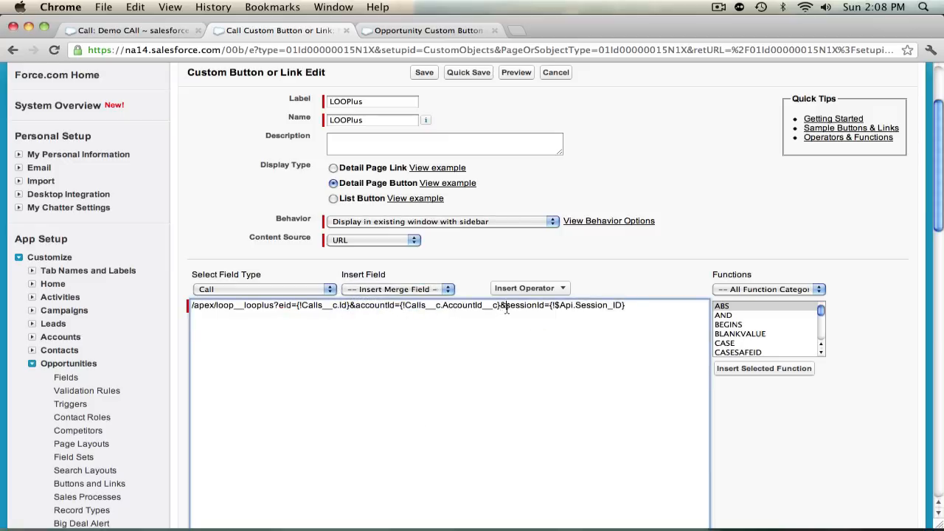
Step: Review the sessionId parameter at the end of the URL, and save the Call object's LOOPlus custom button
{"action": "left_click_drag", "start_coordinate": [503, 308], "coordinate": [631, 304]}
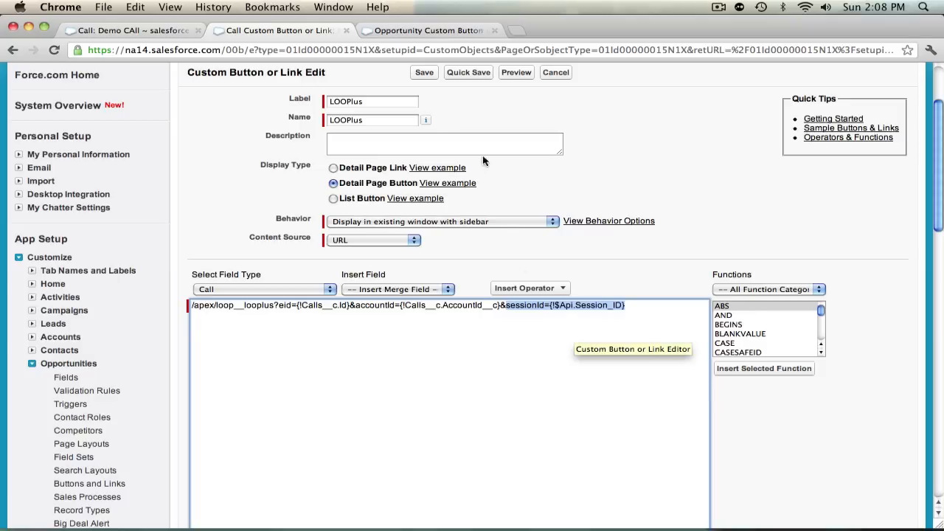
{"action": "left_click", "coordinate": [433, 73]}
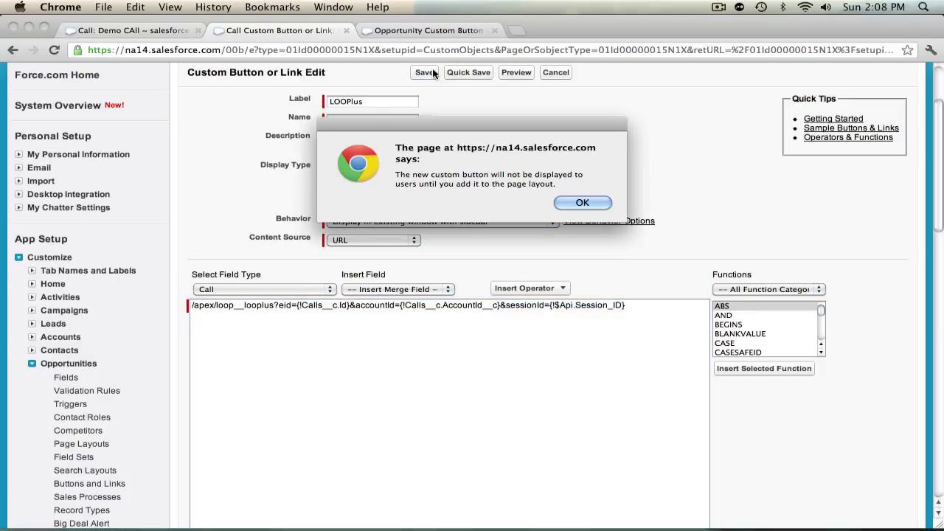
{"action": "left_click", "coordinate": [582, 203]}
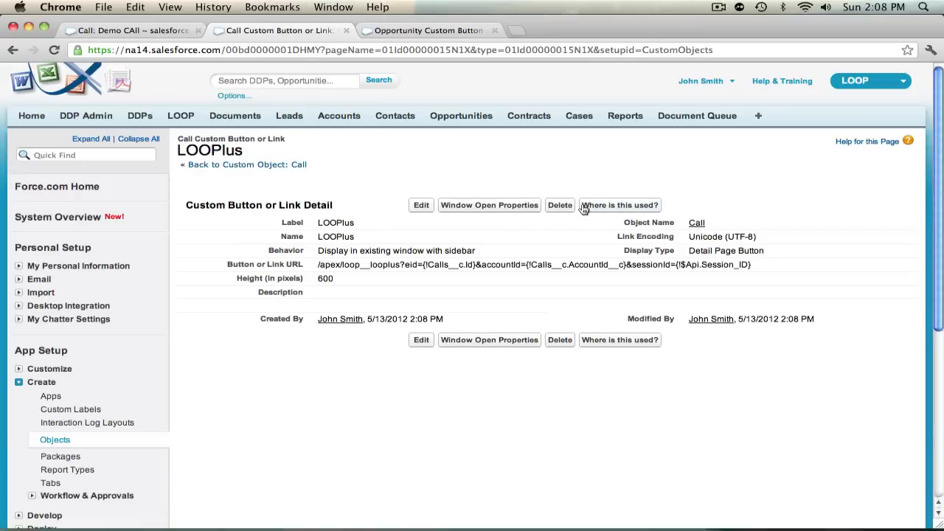
Step: Open the Call page layout from the Demo CAll record, add LOOPlus to the Custom Buttons area, and save the layout
{"action": "left_click", "coordinate": [155, 30]}
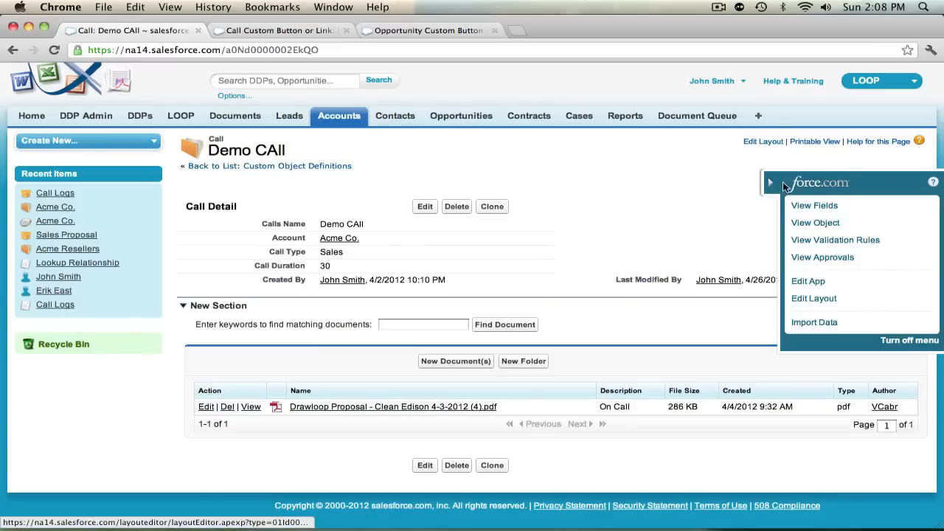
{"action": "left_click", "coordinate": [777, 182]}
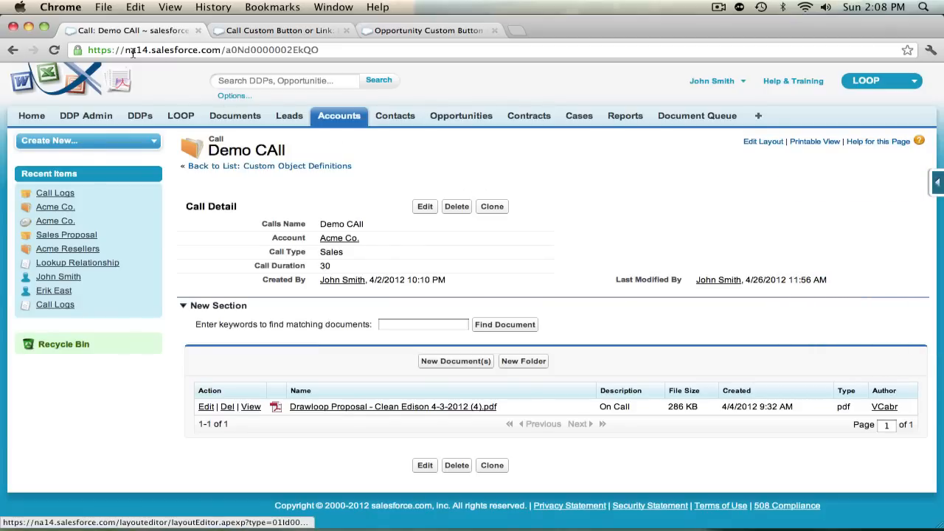
{"action": "left_click", "coordinate": [49, 49]}
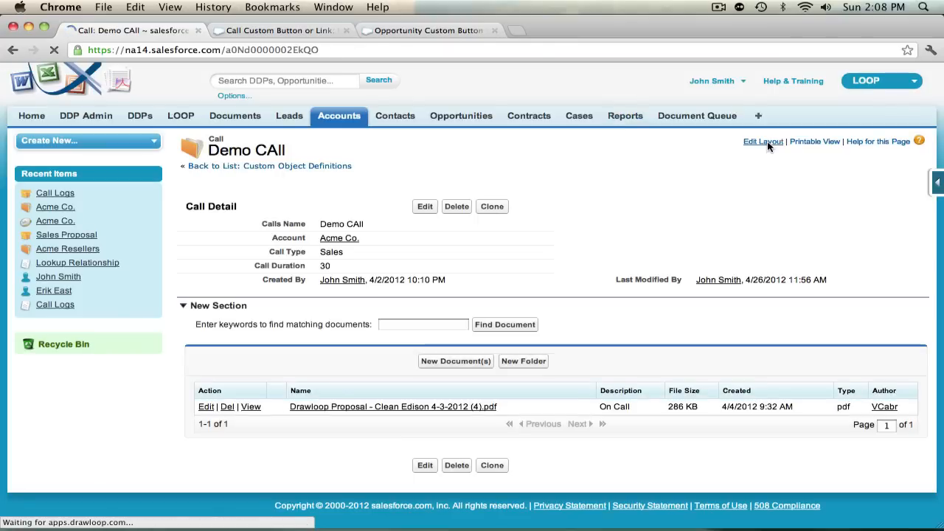
{"action": "left_click", "coordinate": [739, 143]}
{"action": "left_click", "coordinate": [237, 189]}
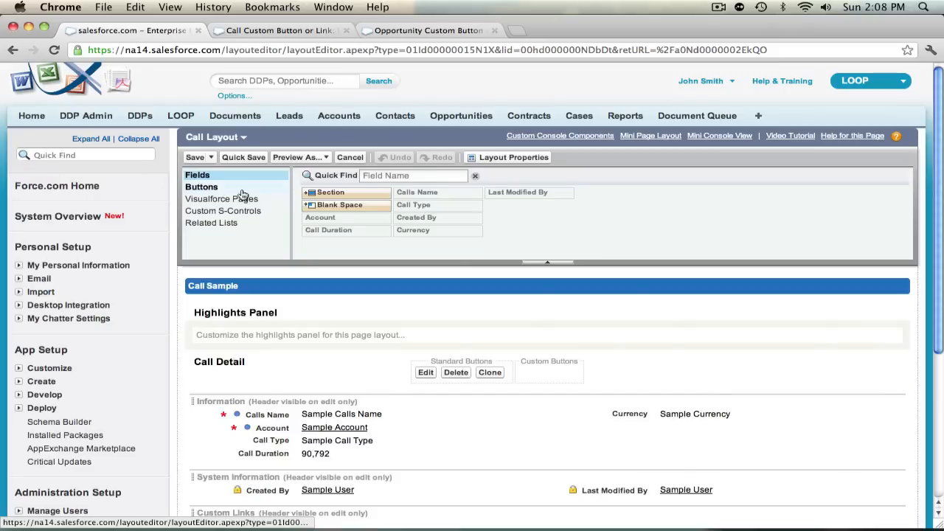
{"action": "left_click_drag", "start_coordinate": [356, 232], "coordinate": [533, 377]}
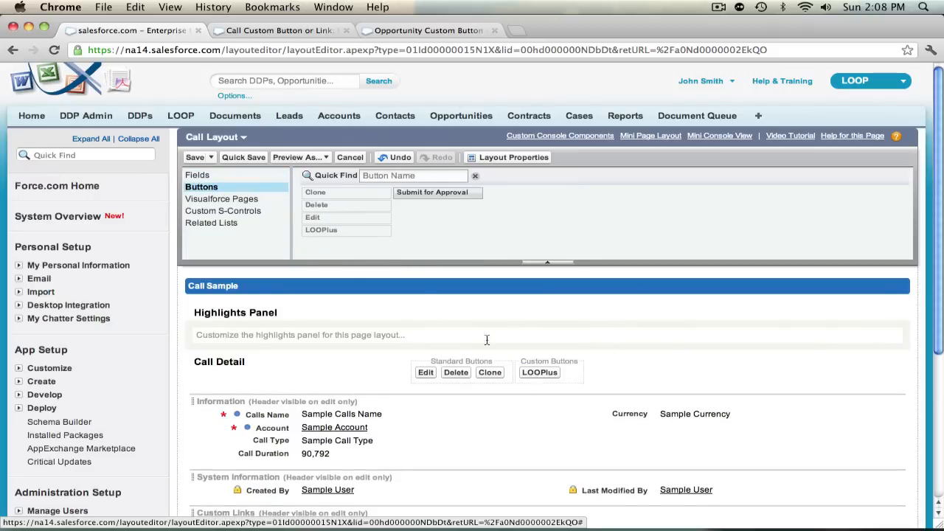
{"action": "left_click", "coordinate": [194, 157]}
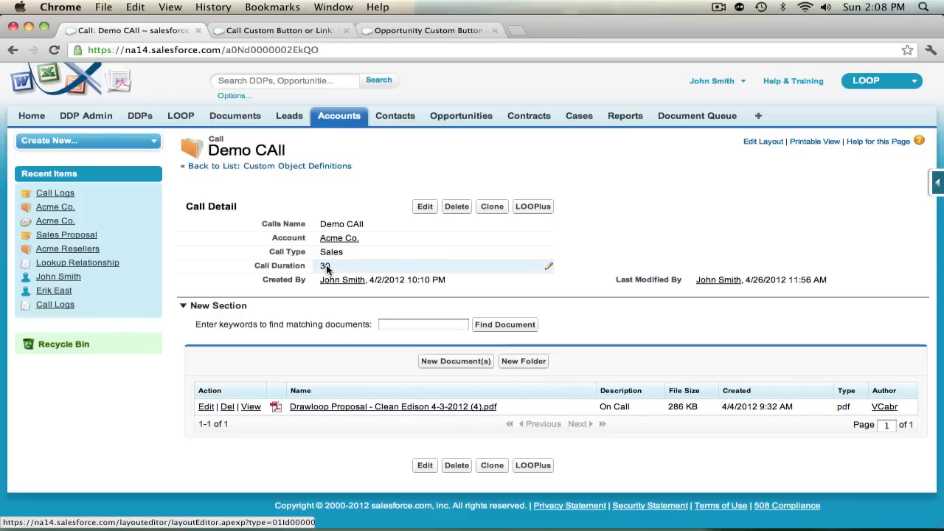
Step: Run LOOPlus from the Demo CAll record to test the new button
{"action": "left_click", "coordinate": [528, 212]}
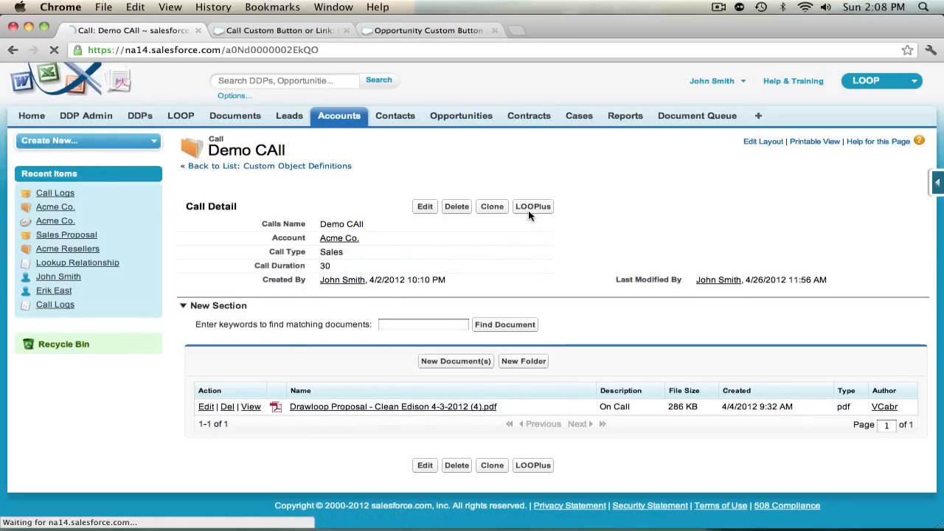